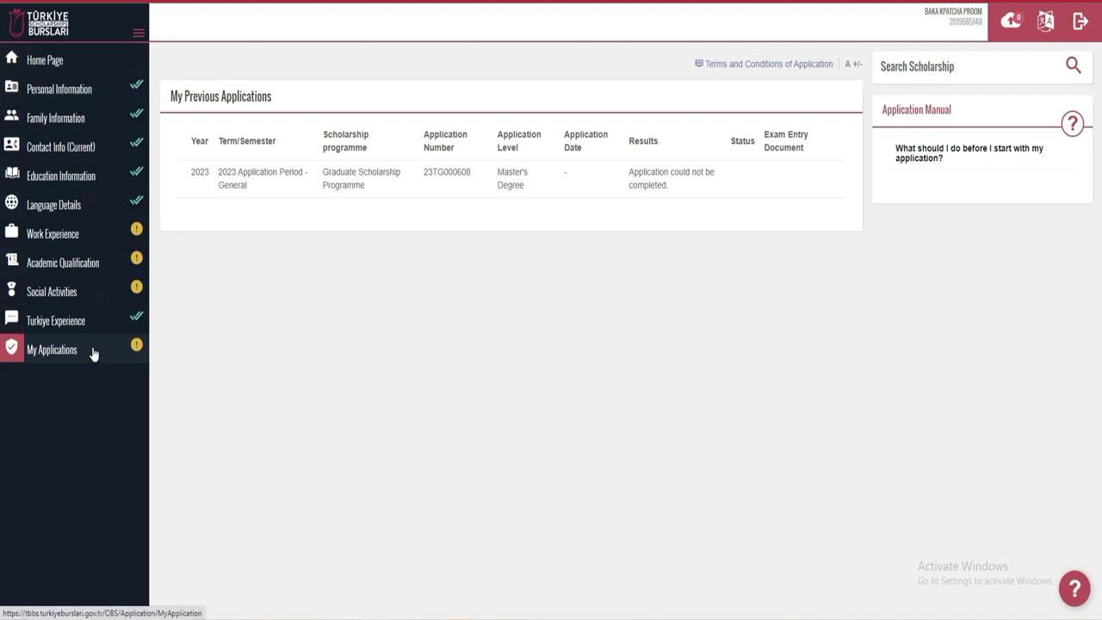
Delete the existing incomplete 2023 Graduate Scholarship Programme application from the home page and confirm the deletion.
click(36, 67)
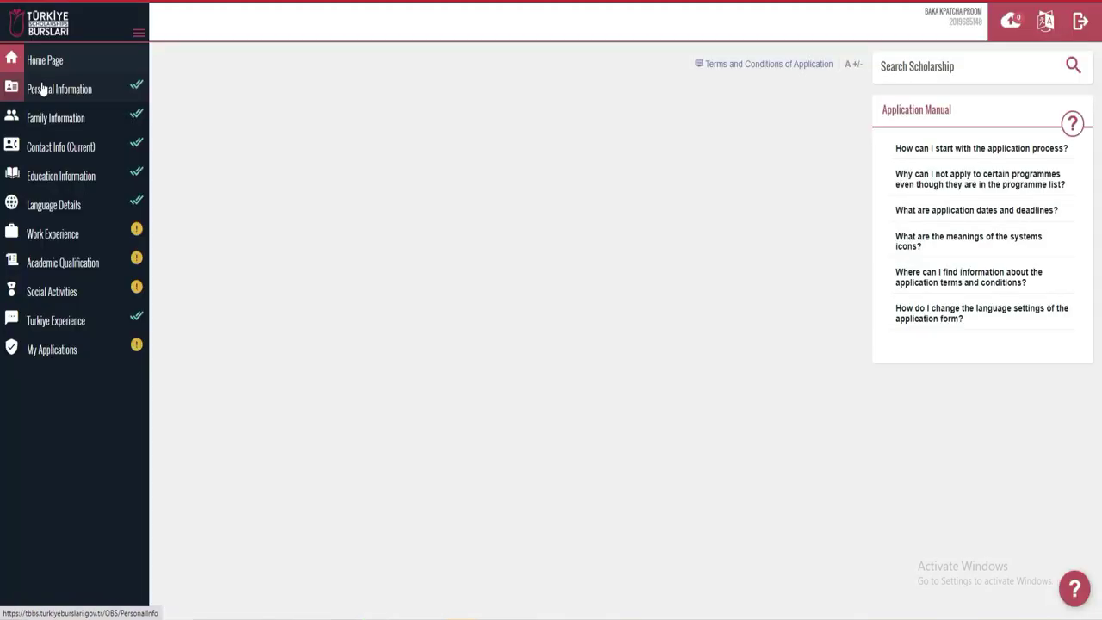
click(63, 145)
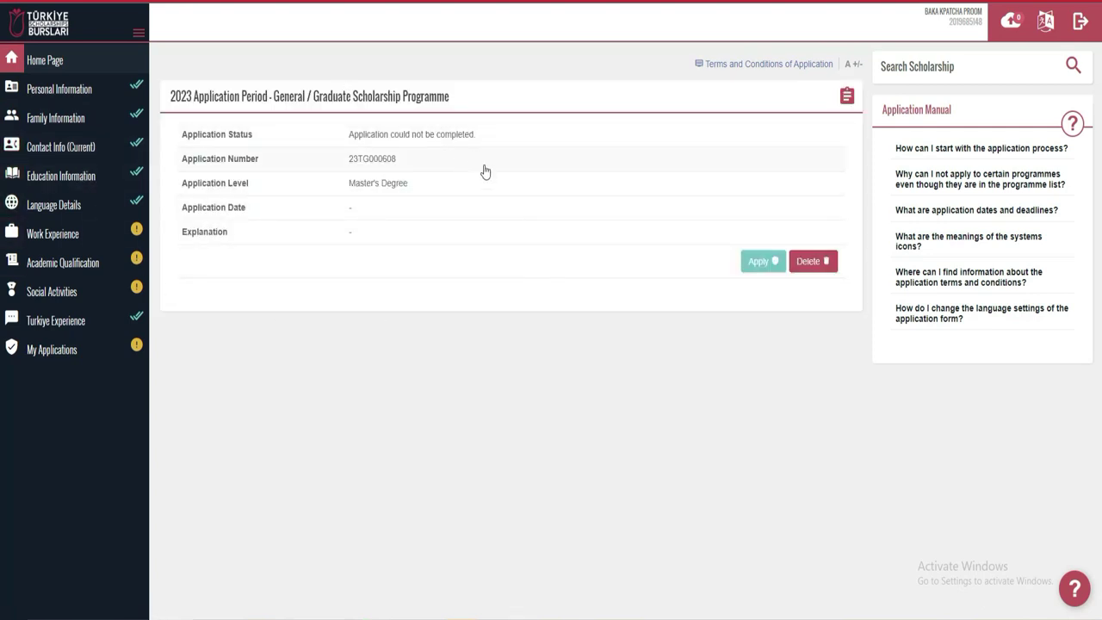
click(809, 267)
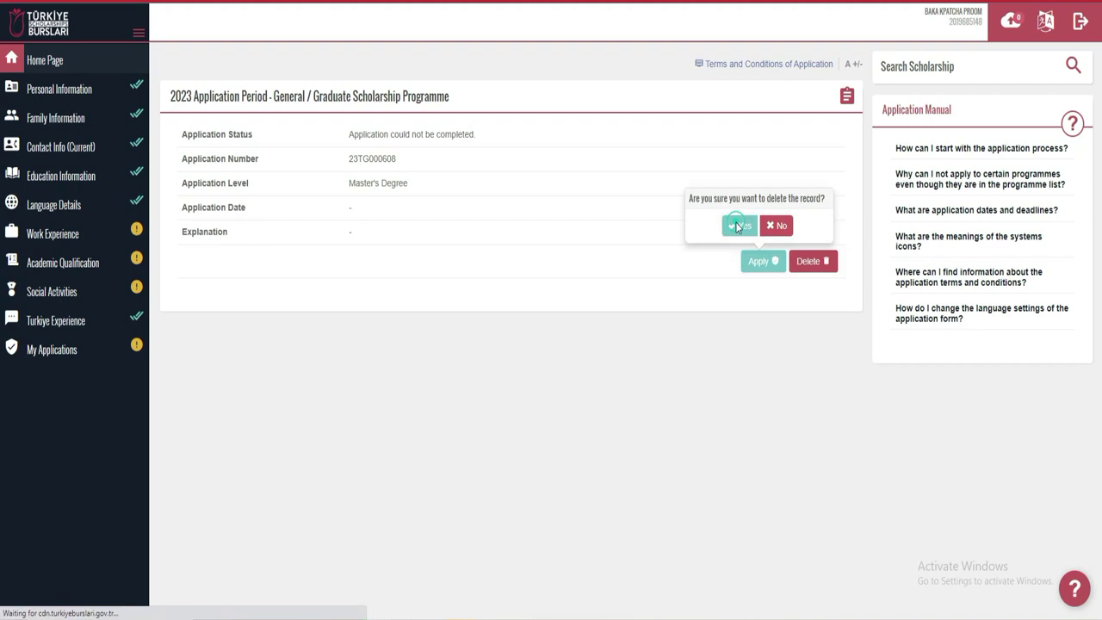
click(739, 226)
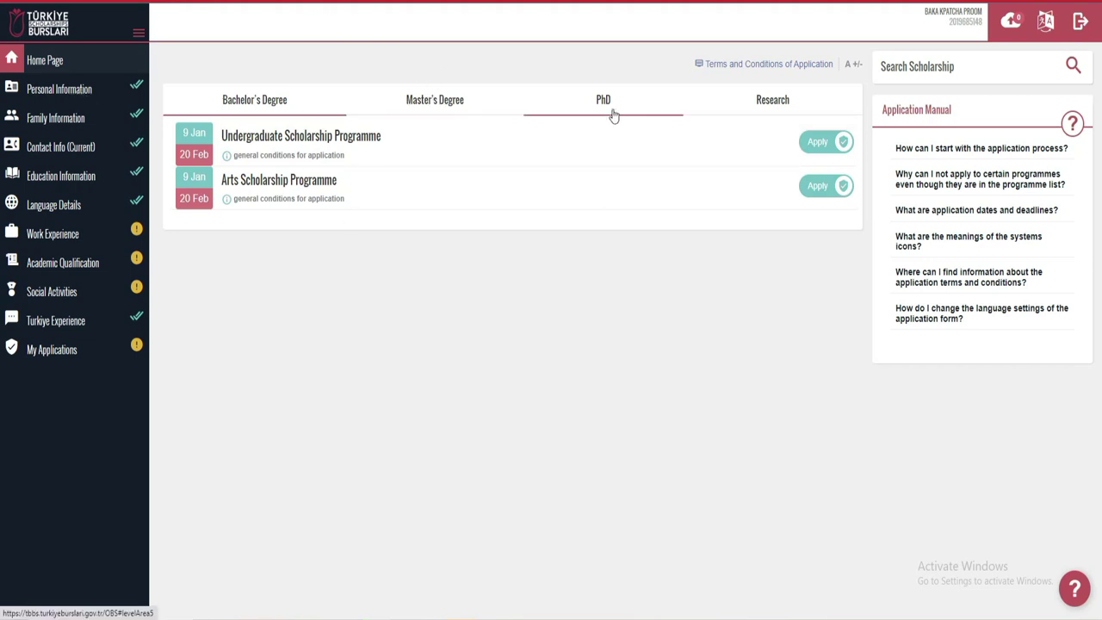
Start a new application for the Graduate Scholarship Programme at Master's Degree level.
click(451, 112)
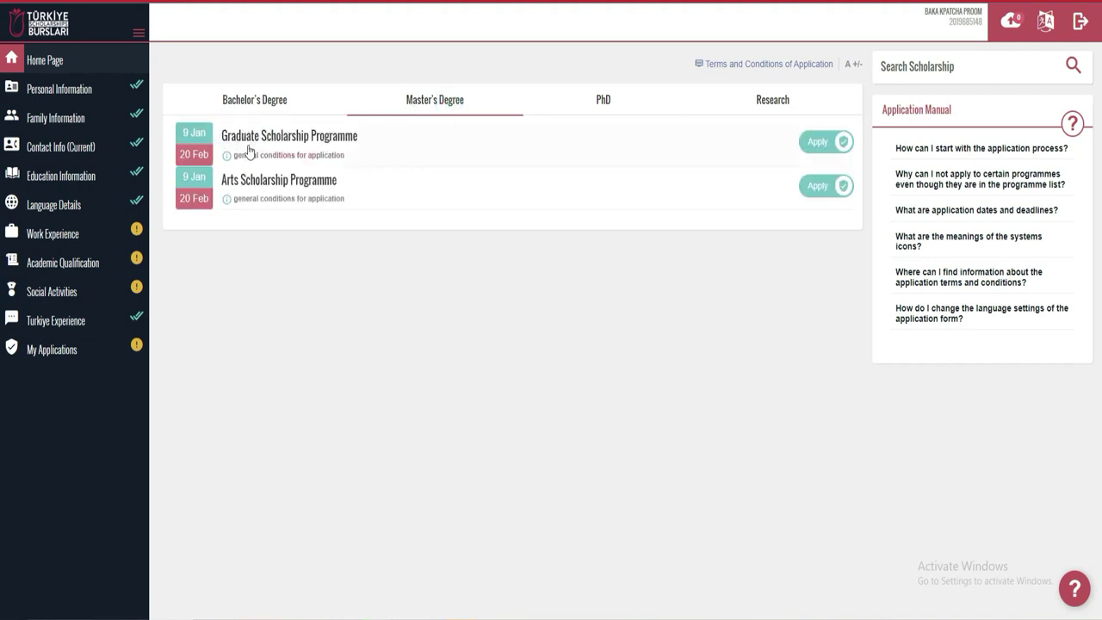
click(819, 144)
click(737, 192)
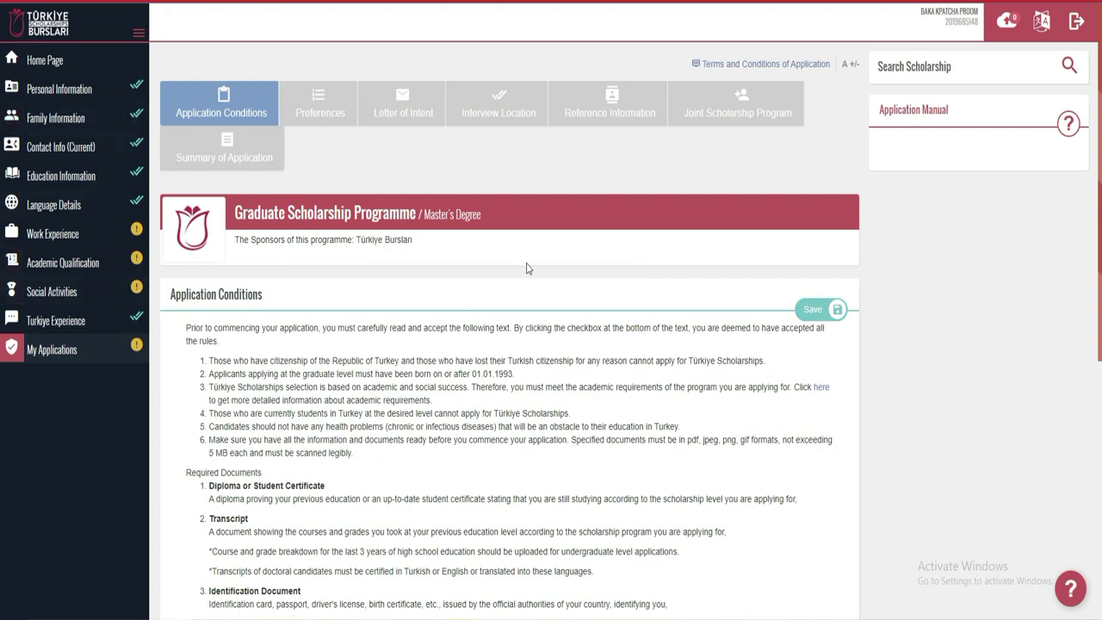
Read through the application conditions, accept all of them and save.
scroll(527, 271, down, 2)
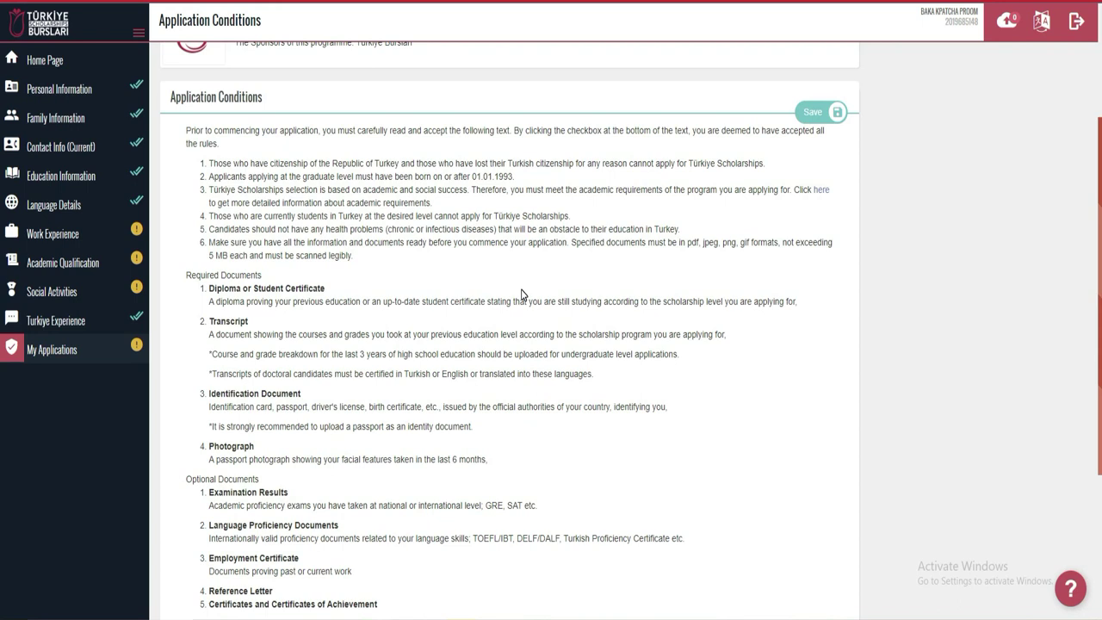
scroll(487, 135, down, 3)
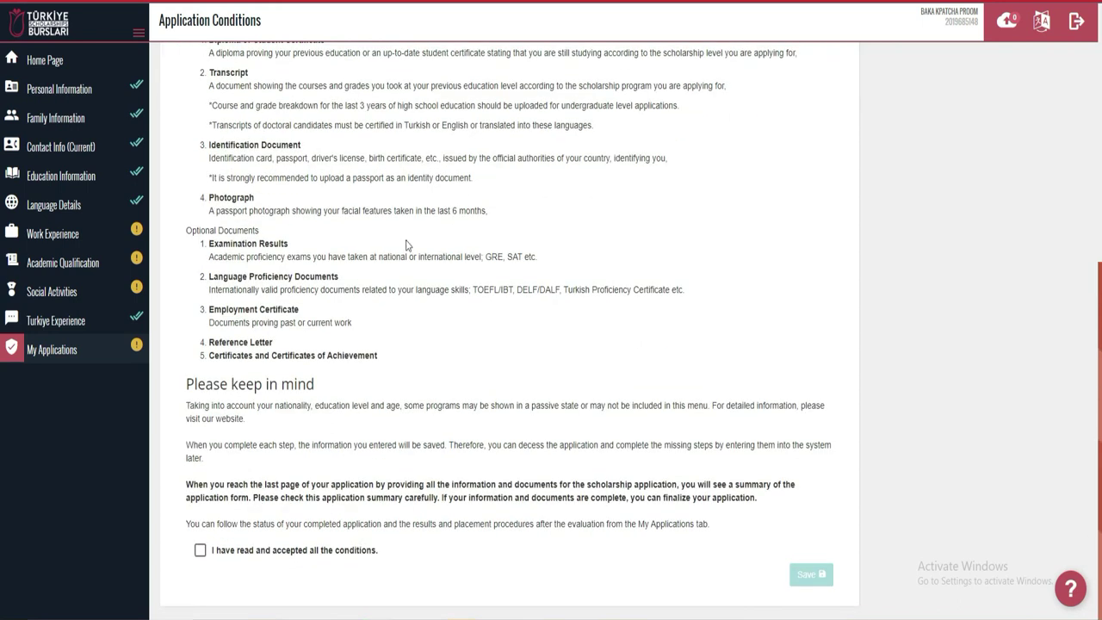
click(201, 551)
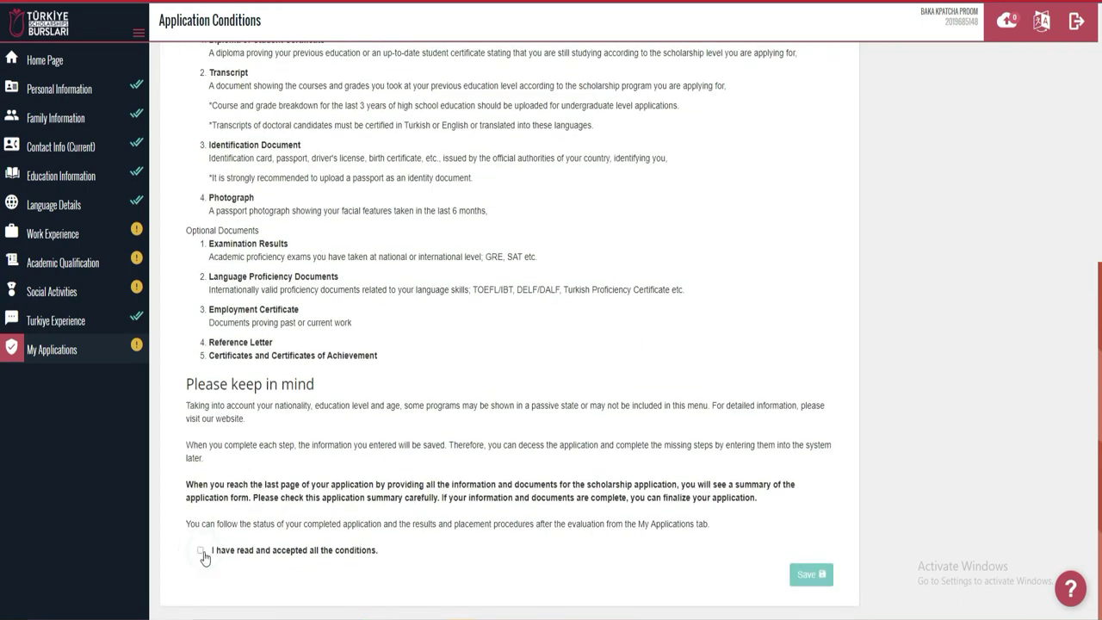
click(814, 577)
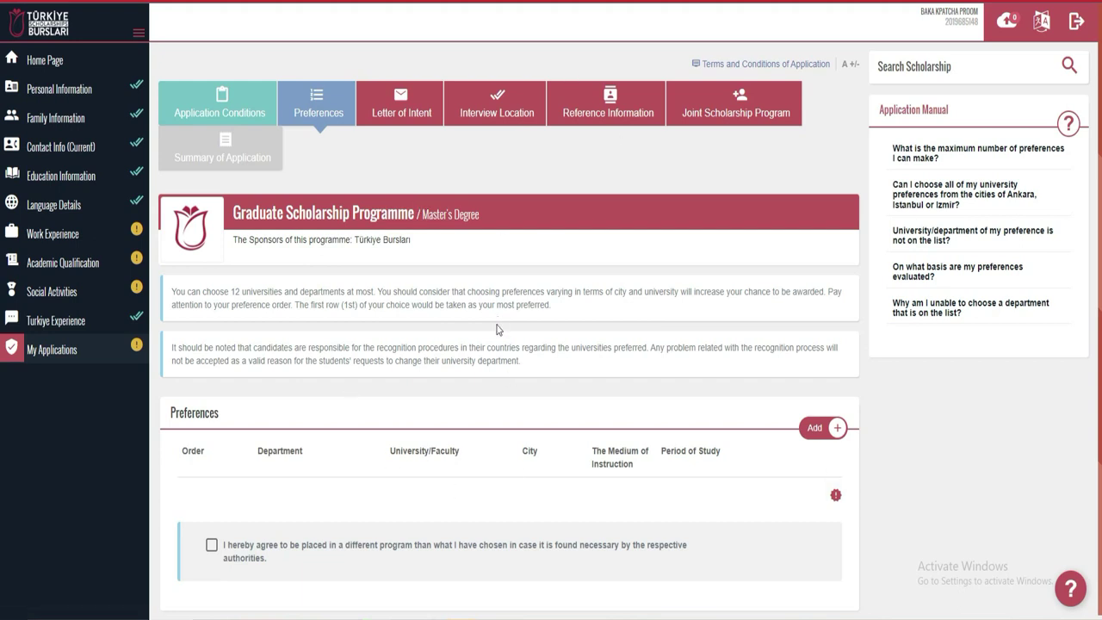
Check the previous applications list, then resume the incomplete Graduate Scholarship Programme application from the home page.
scroll(497, 329, down, 1)
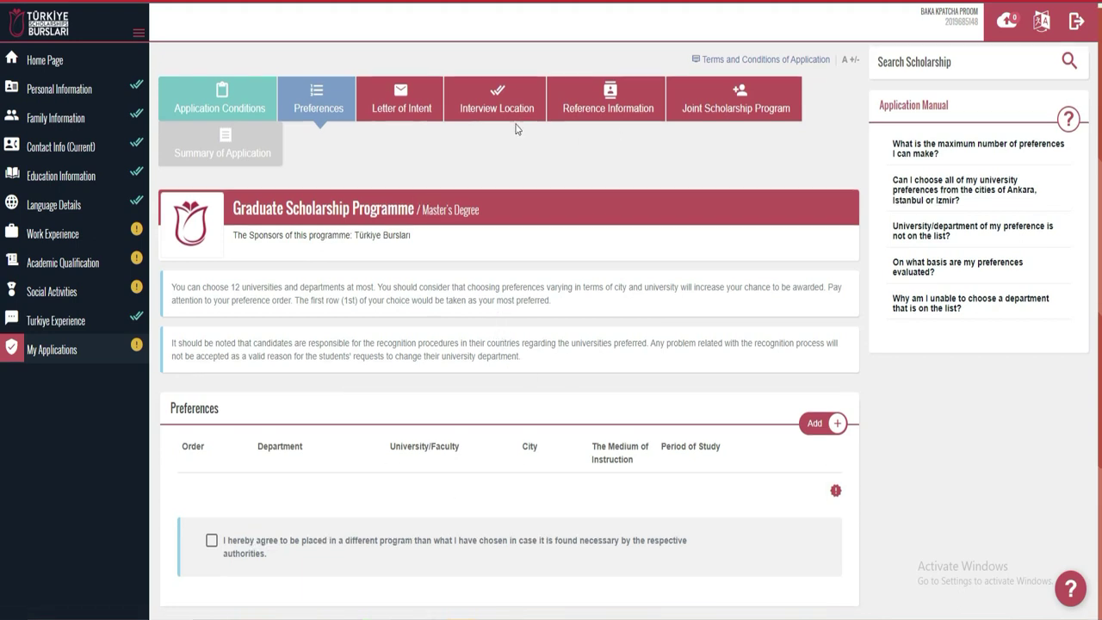
click(55, 355)
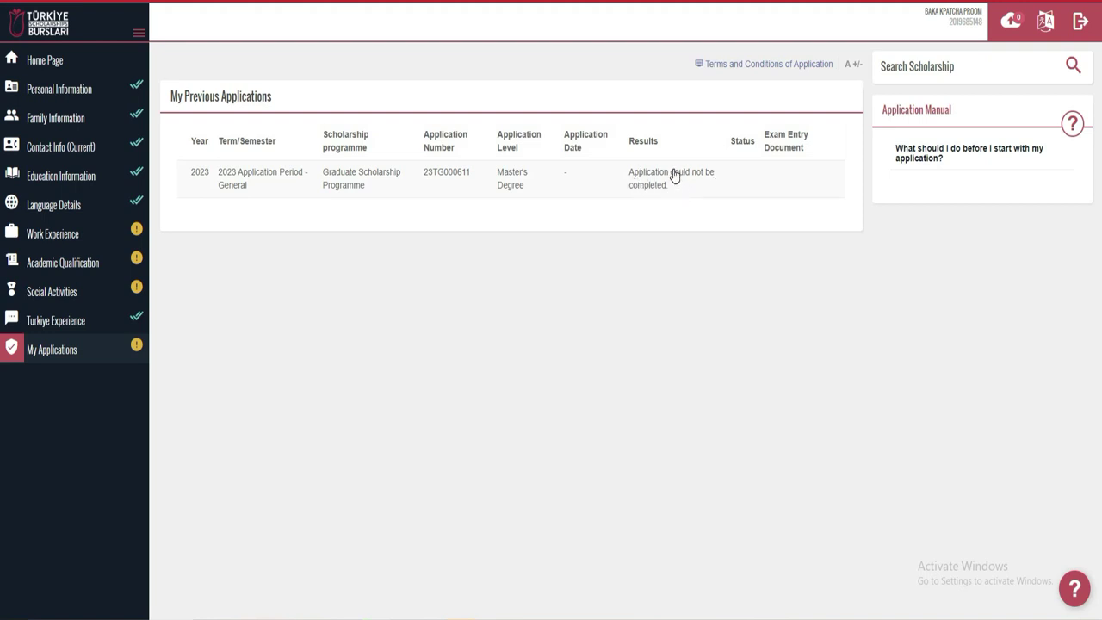
click(58, 61)
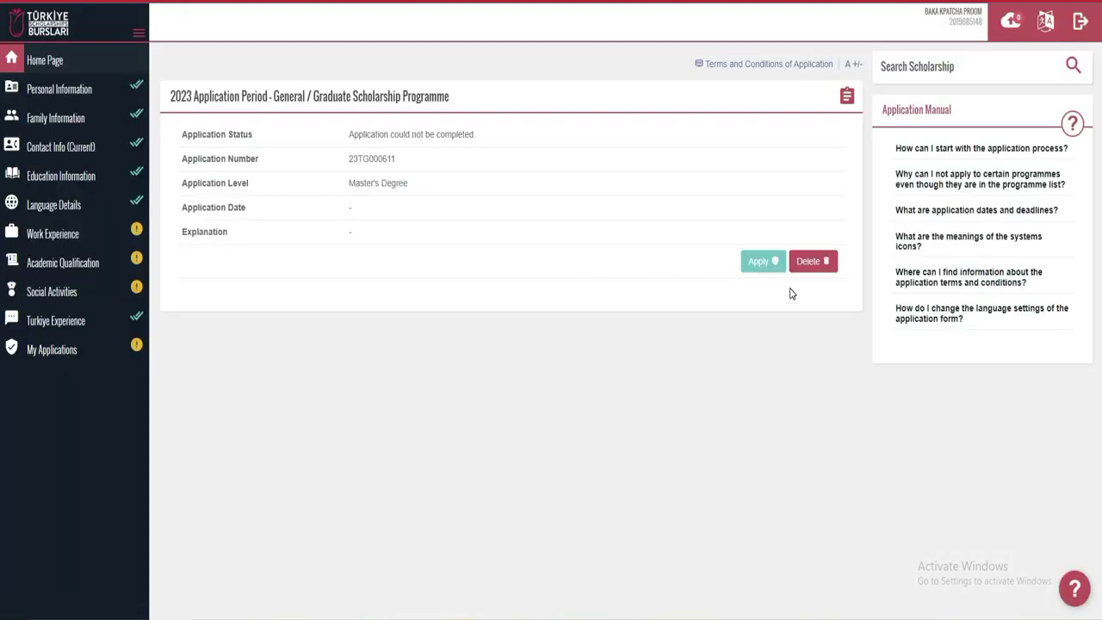
click(761, 276)
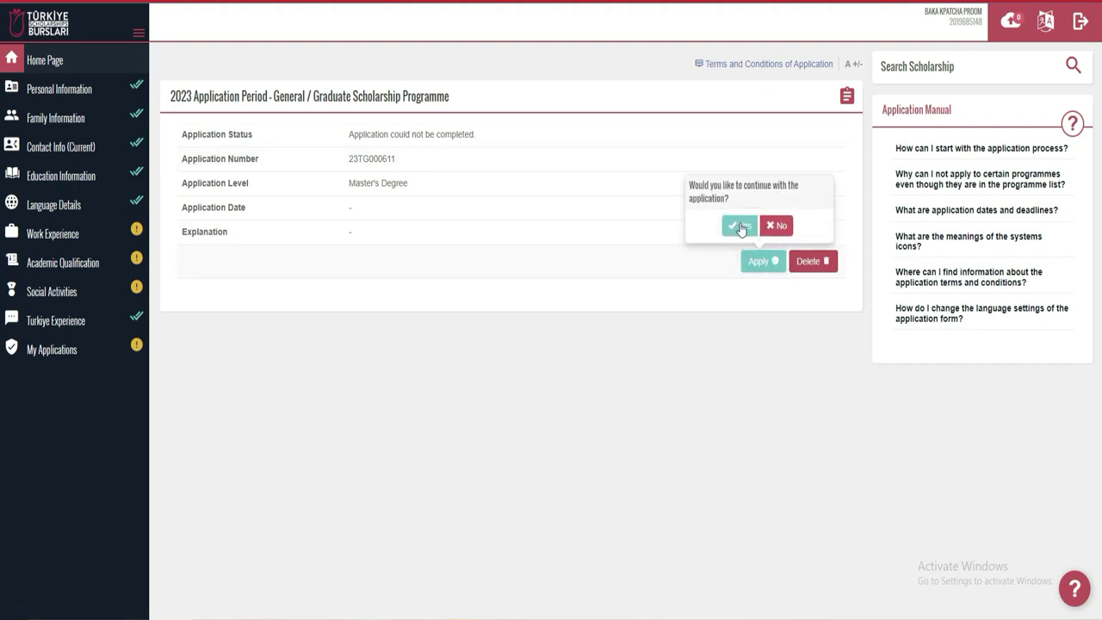
click(743, 228)
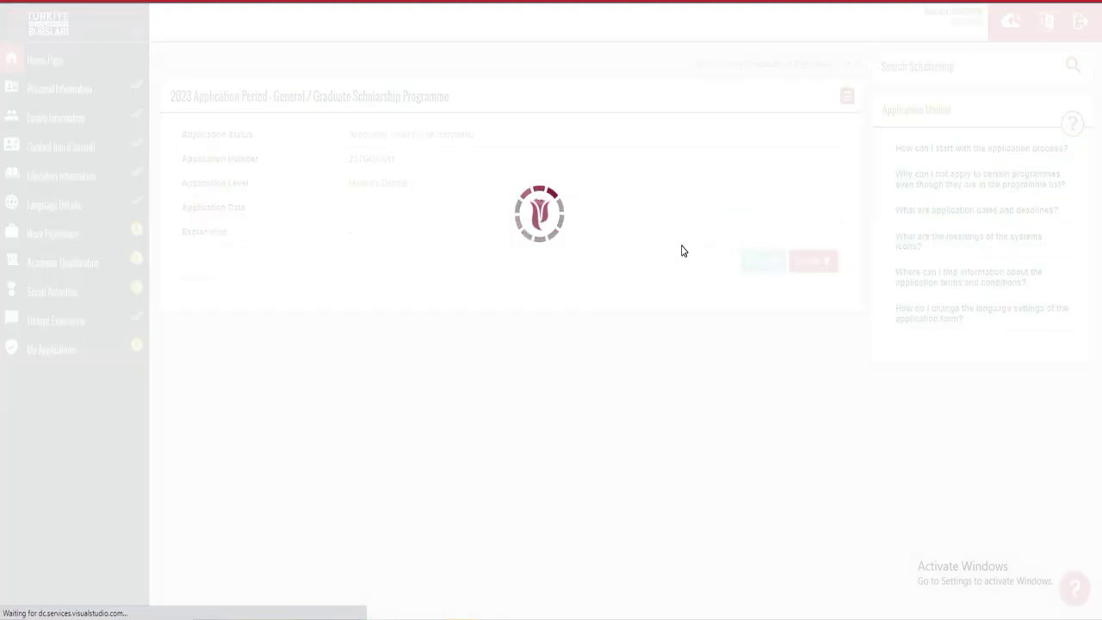
Review the accepted application conditions and go to the Preferences section of the application.
scroll(642, 278, down, 4)
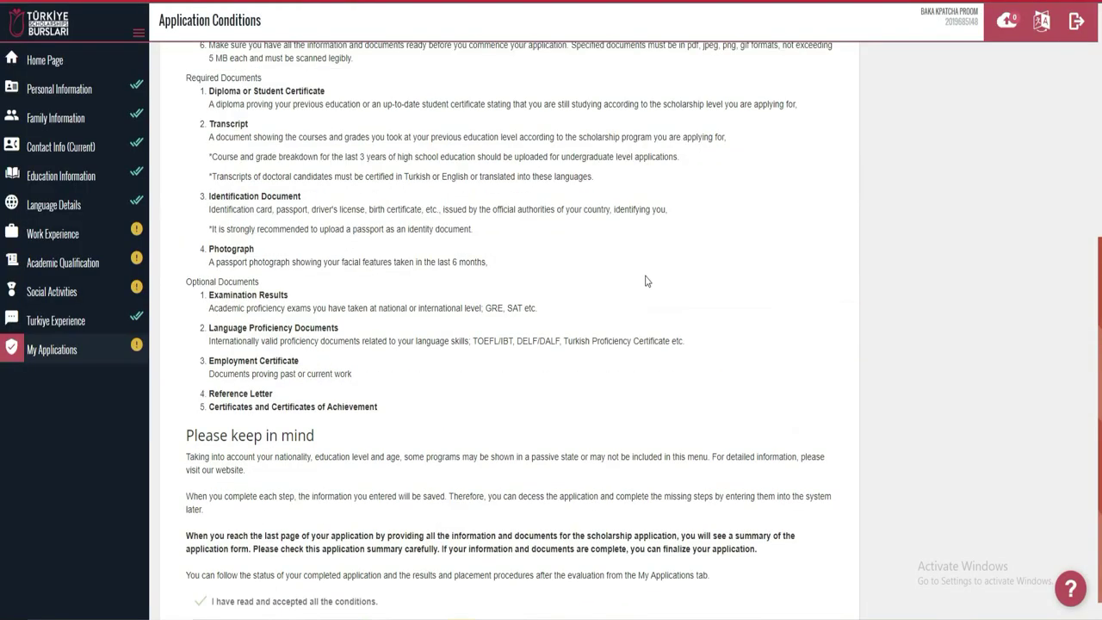
scroll(710, 449, up, 5)
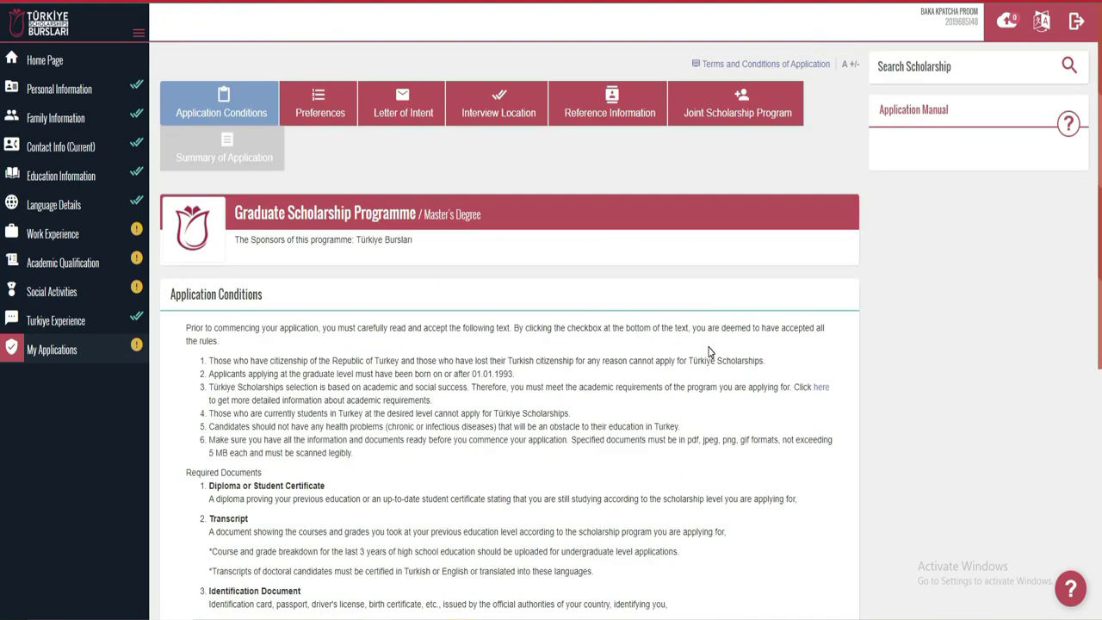
click(325, 121)
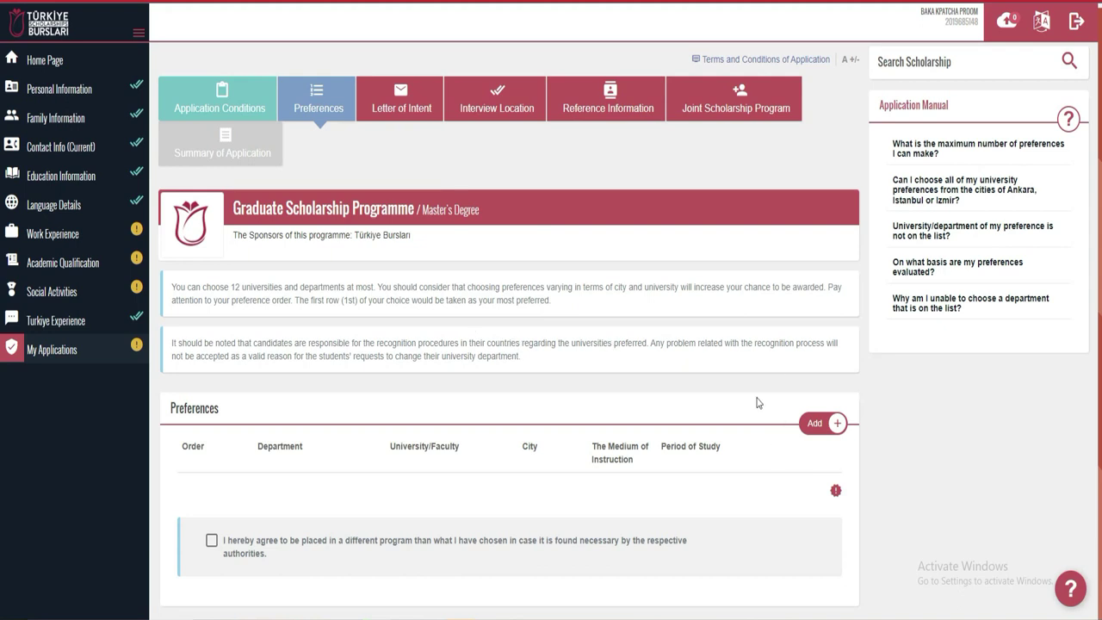
Add Chemistry at Aydın Adnan Menderes University as the first preference and save it.
click(813, 424)
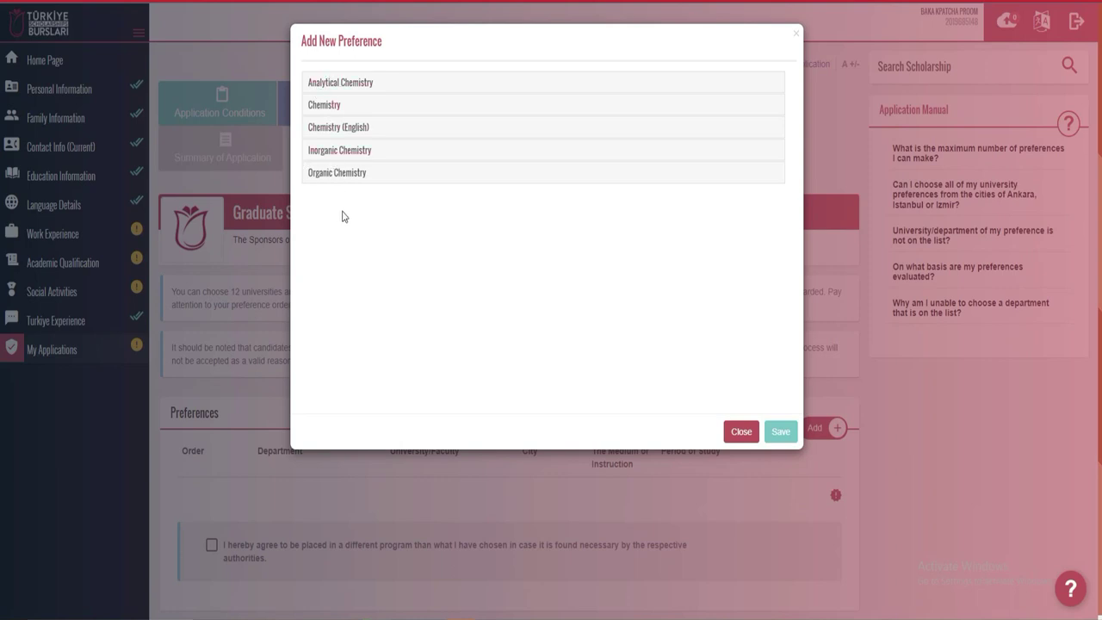
click(334, 110)
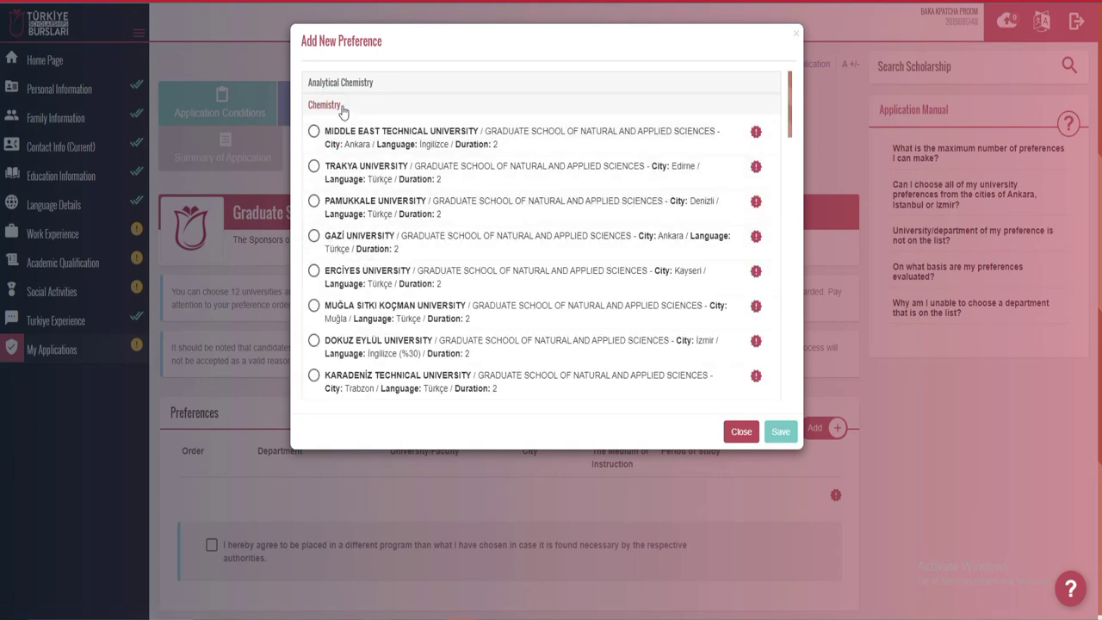
scroll(445, 260, down, 5)
scroll(418, 226, up, 5)
scroll(348, 294, down, 1)
scroll(353, 292, down, 2)
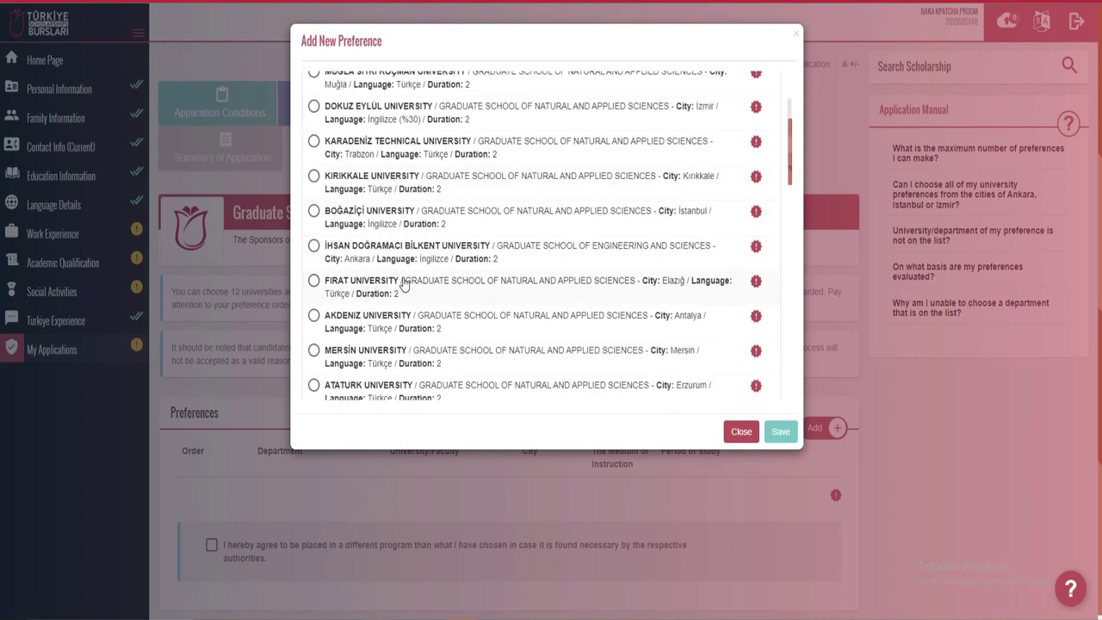
scroll(388, 284, down, 1)
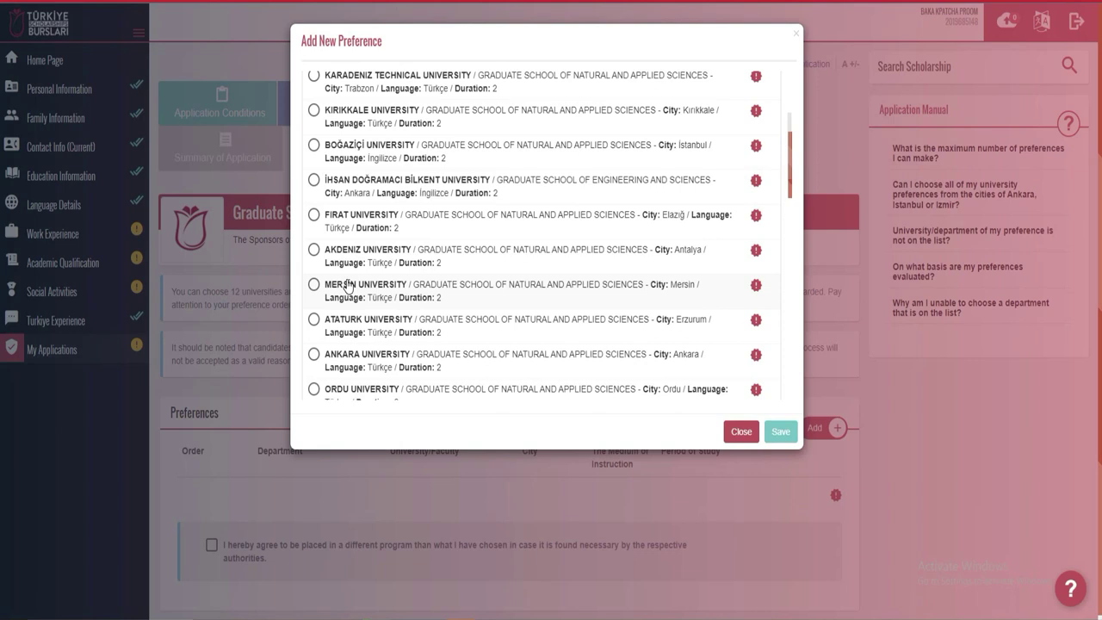
scroll(348, 286, down, 1)
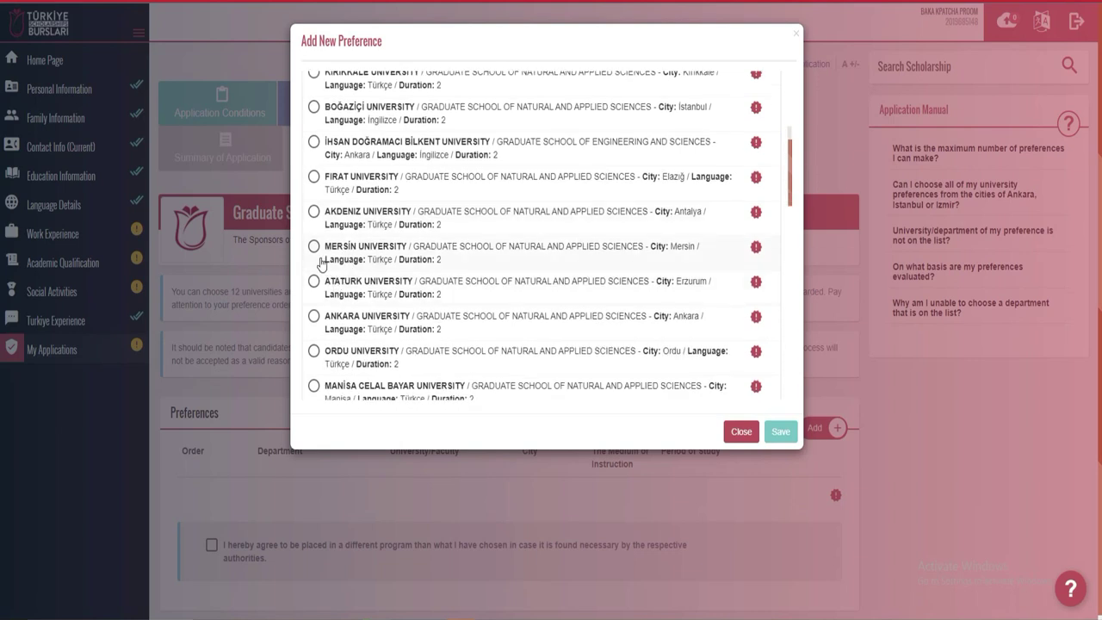
scroll(379, 264, down, 2)
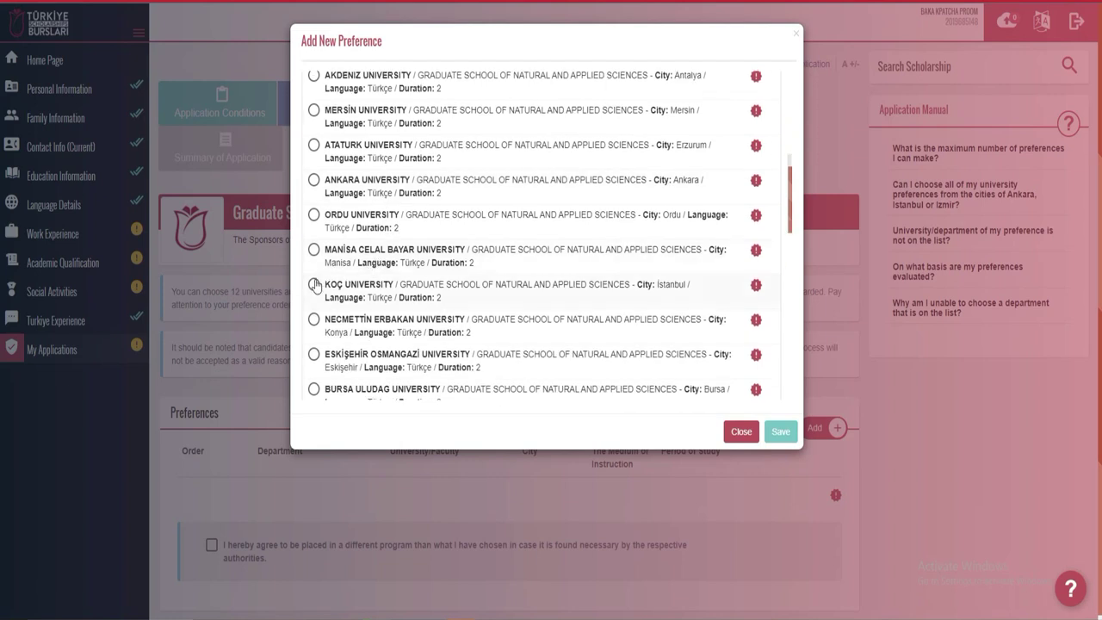
scroll(393, 284, down, 2)
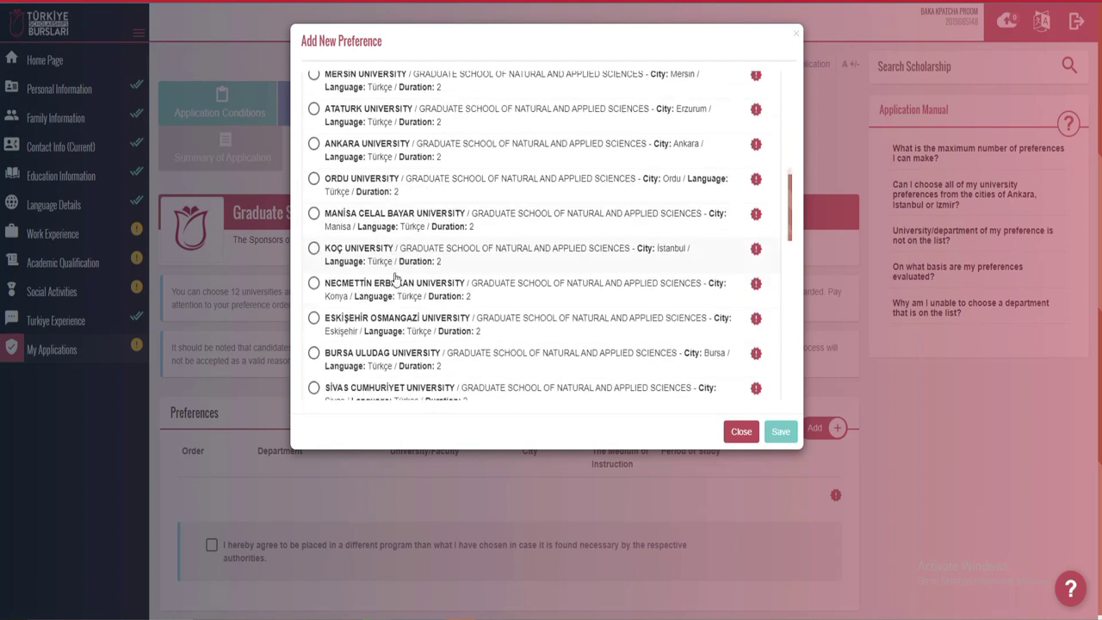
scroll(370, 284, down, 2)
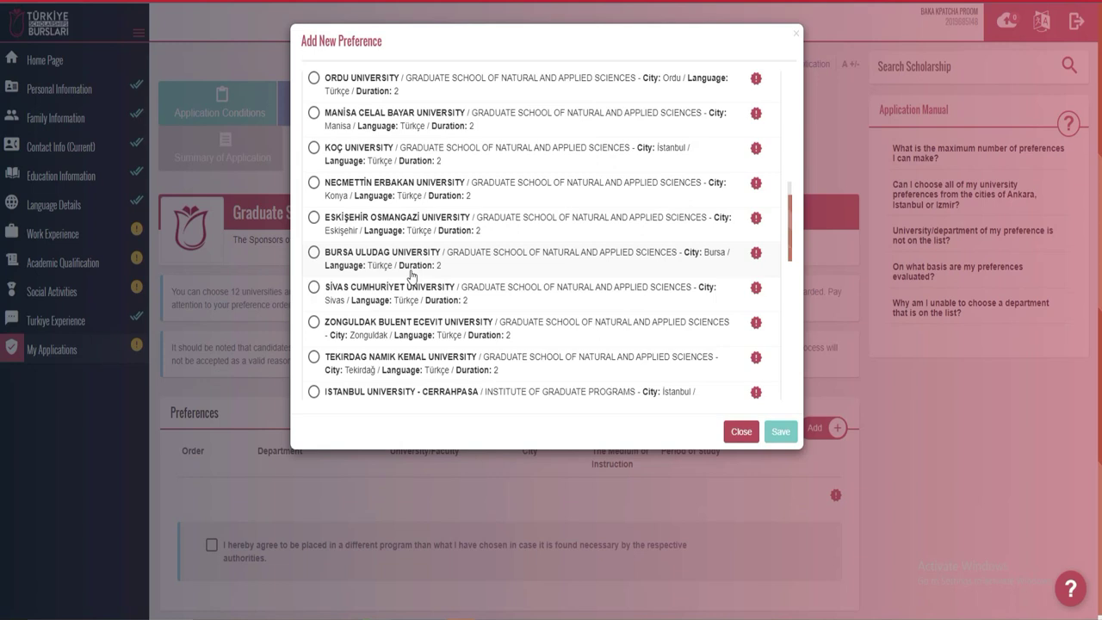
scroll(383, 300, down, 2)
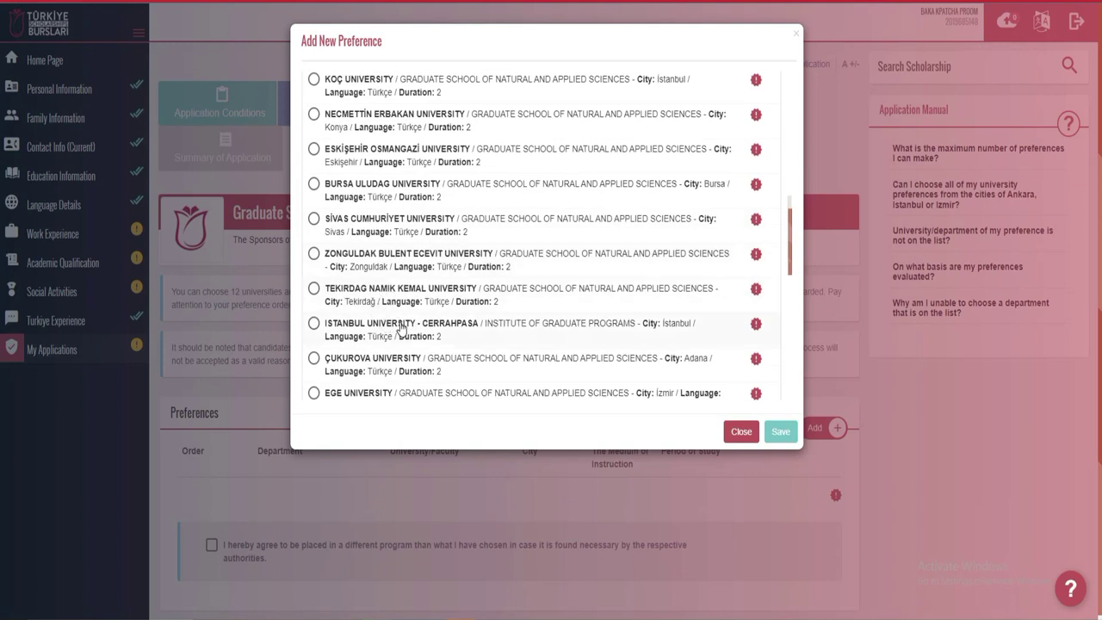
scroll(400, 327, down, 5)
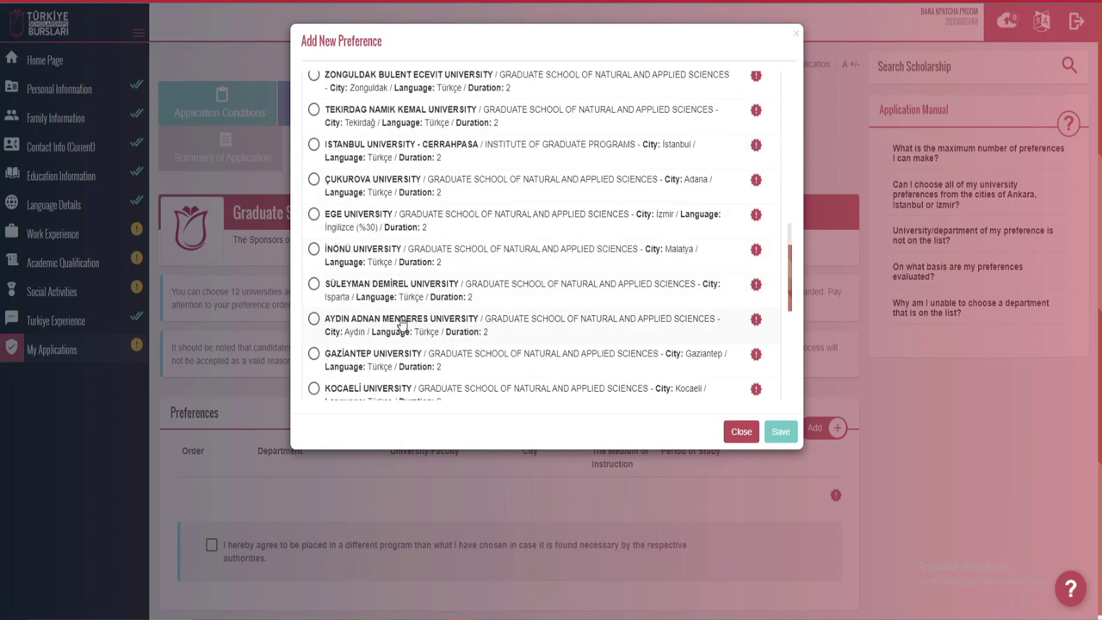
click(314, 319)
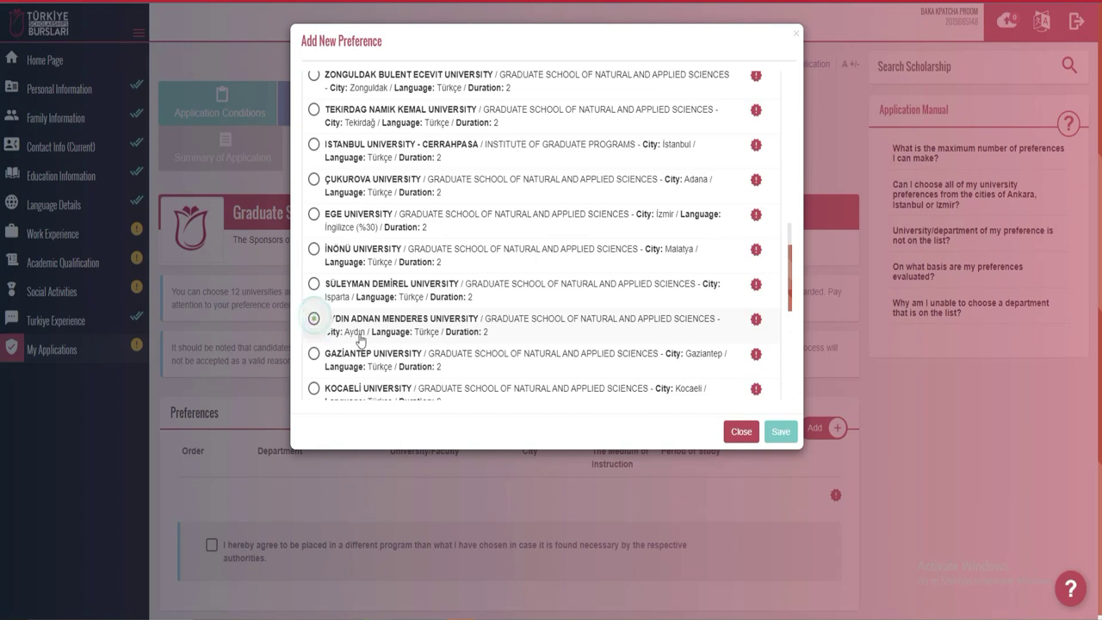
click(783, 435)
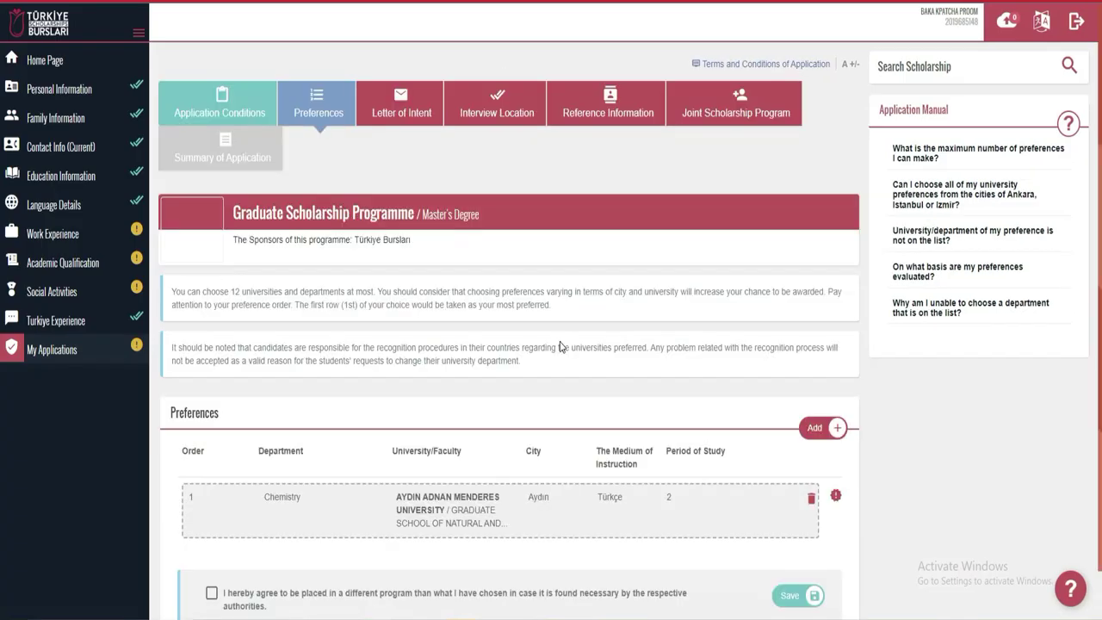
Add Chemistry at Eskişehir Osmangazi University as the second preference and save it.
scroll(626, 389, down, 1)
scroll(626, 389, down, 1)
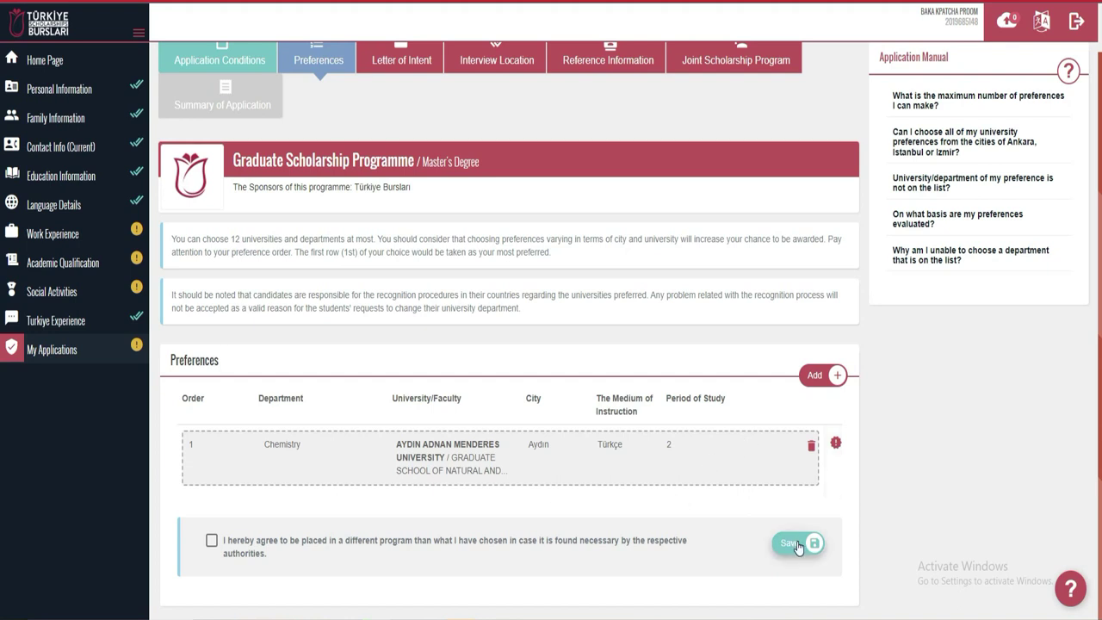
click(817, 379)
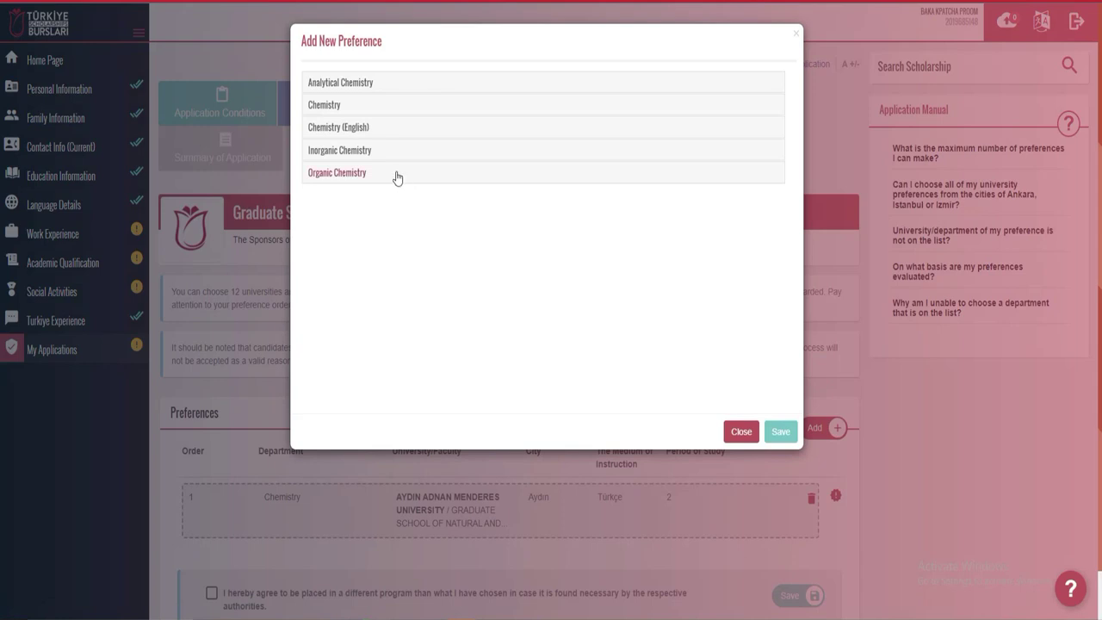
click(322, 104)
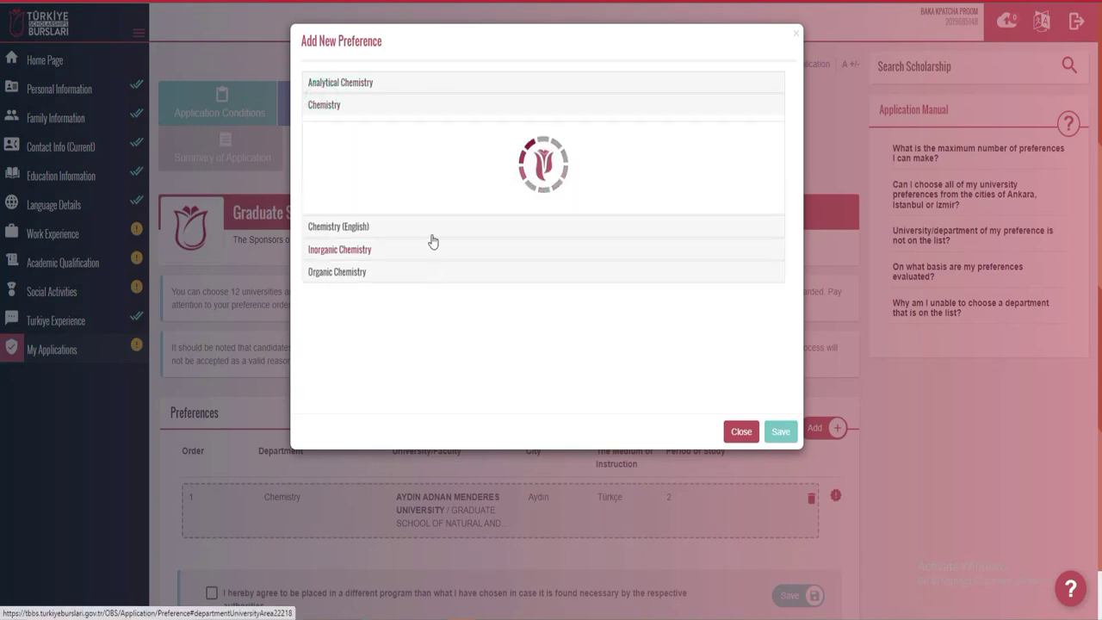
scroll(428, 241, down, 3)
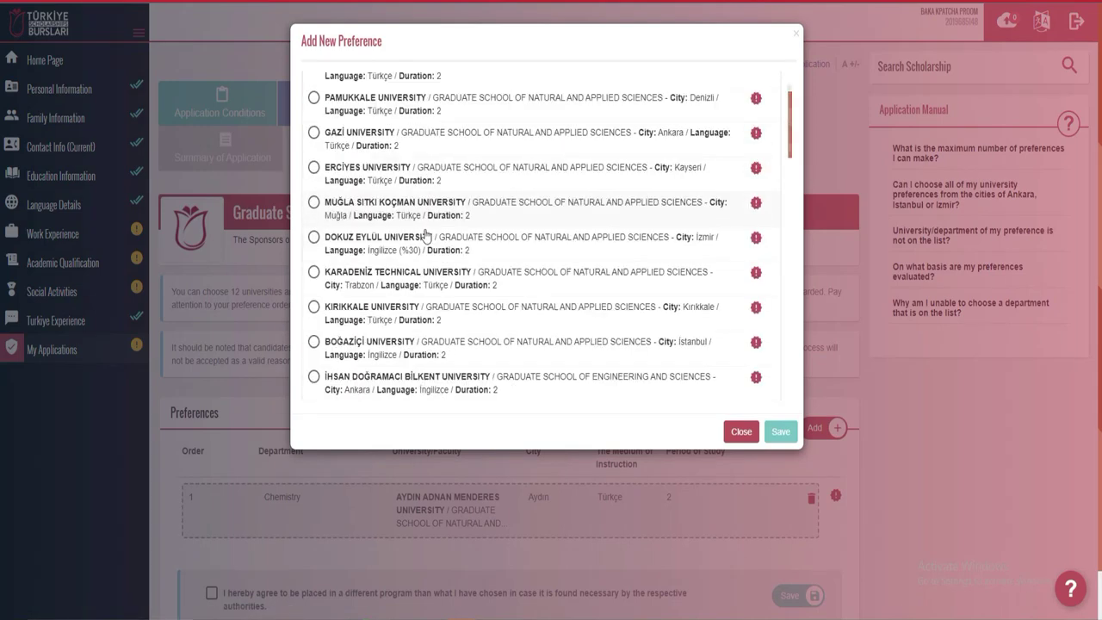
scroll(426, 242, down, 3)
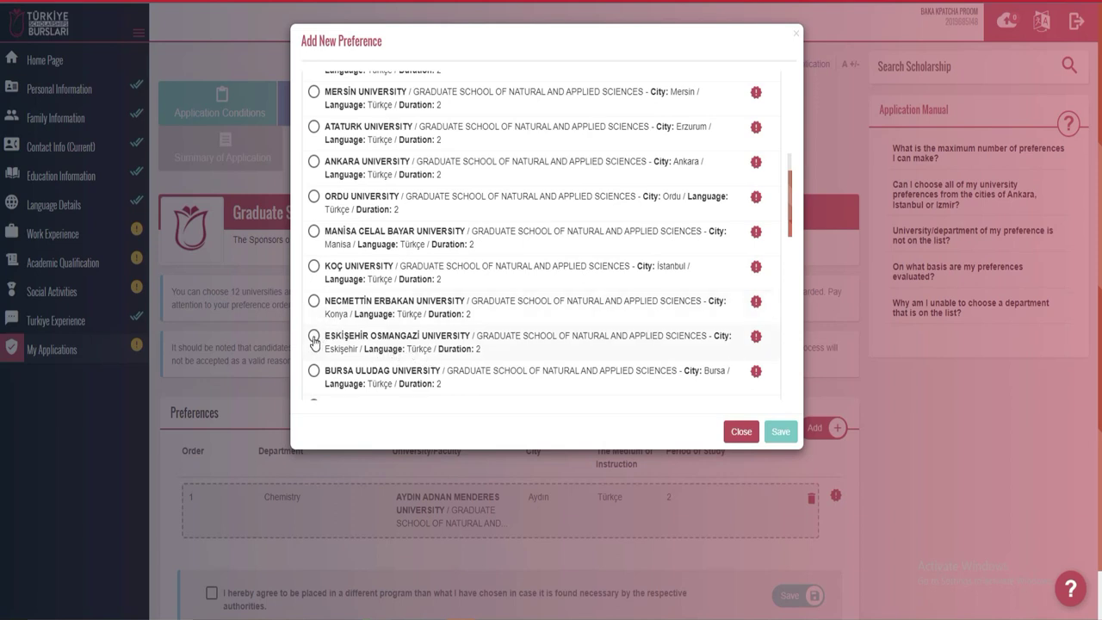
click(313, 335)
click(786, 439)
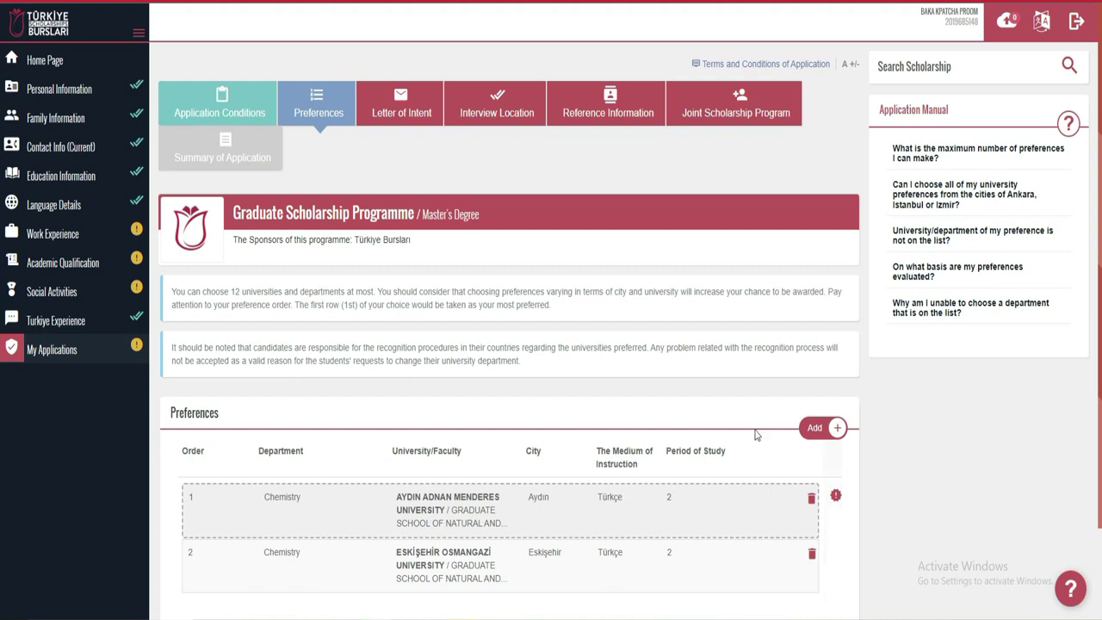
Add Inorganic Chemistry at Yıldız Technical University as the third preference, save it and check the preferences list.
click(819, 435)
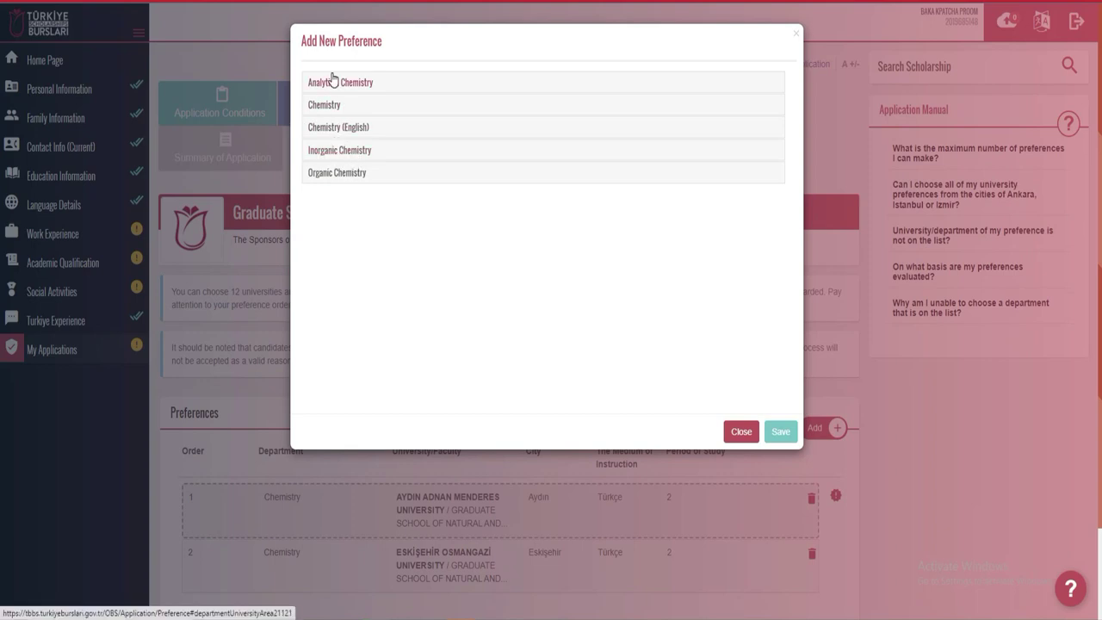
click(334, 152)
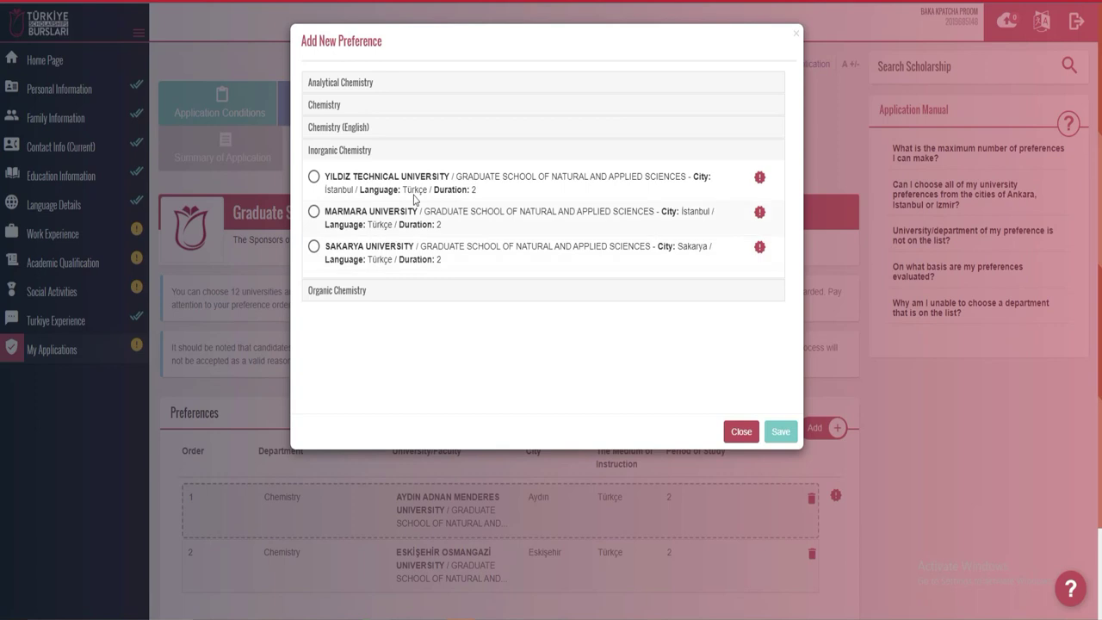
click(314, 179)
click(778, 439)
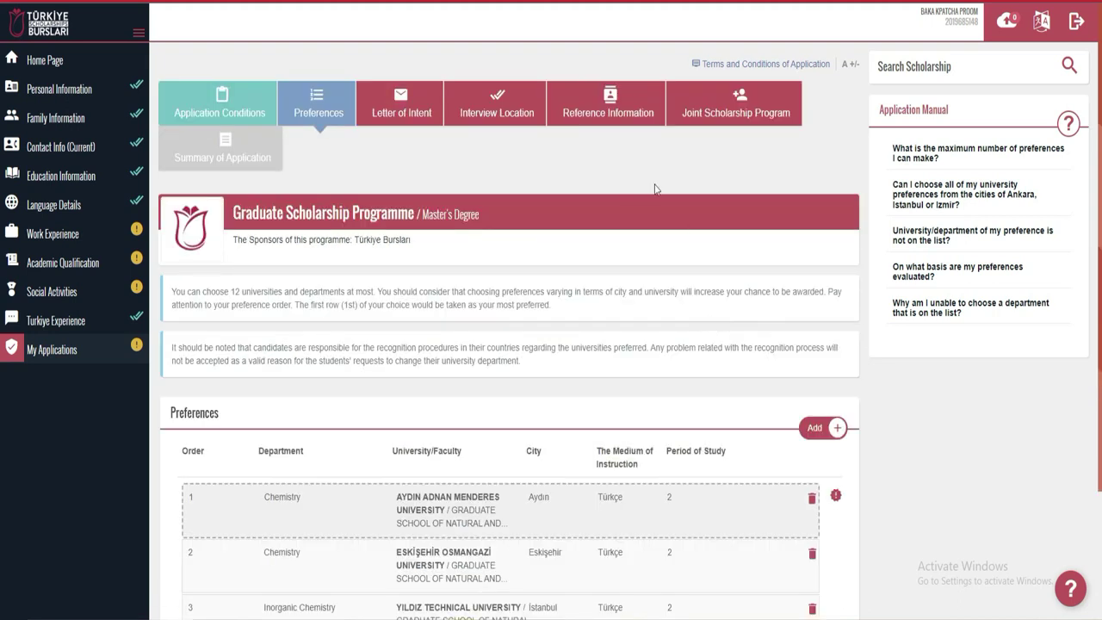
scroll(645, 428, down, 2)
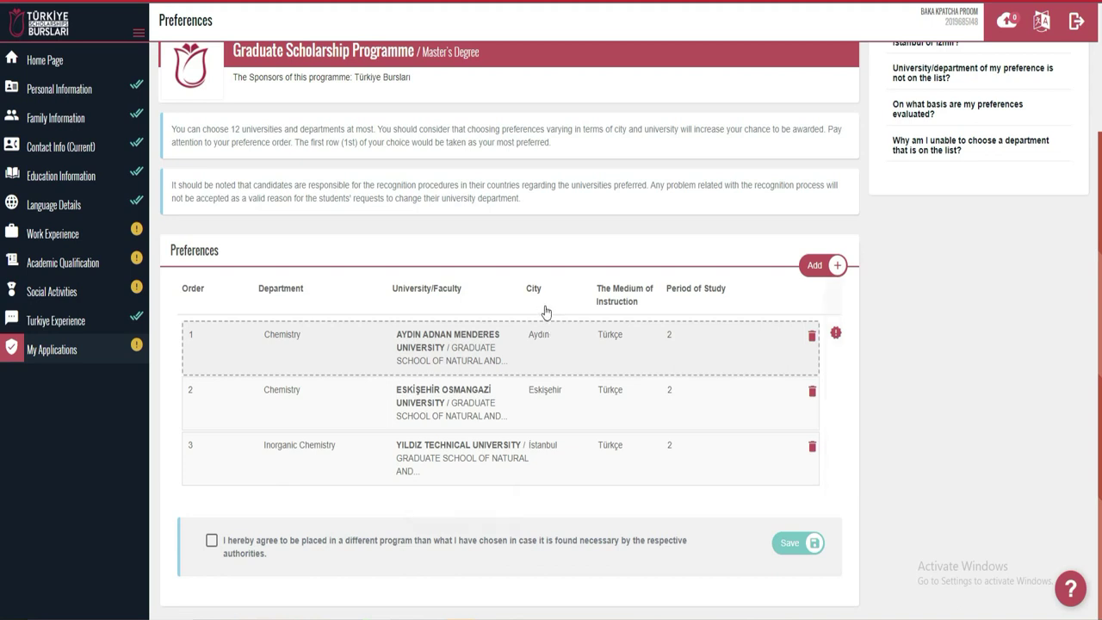
scroll(544, 310, up, 2)
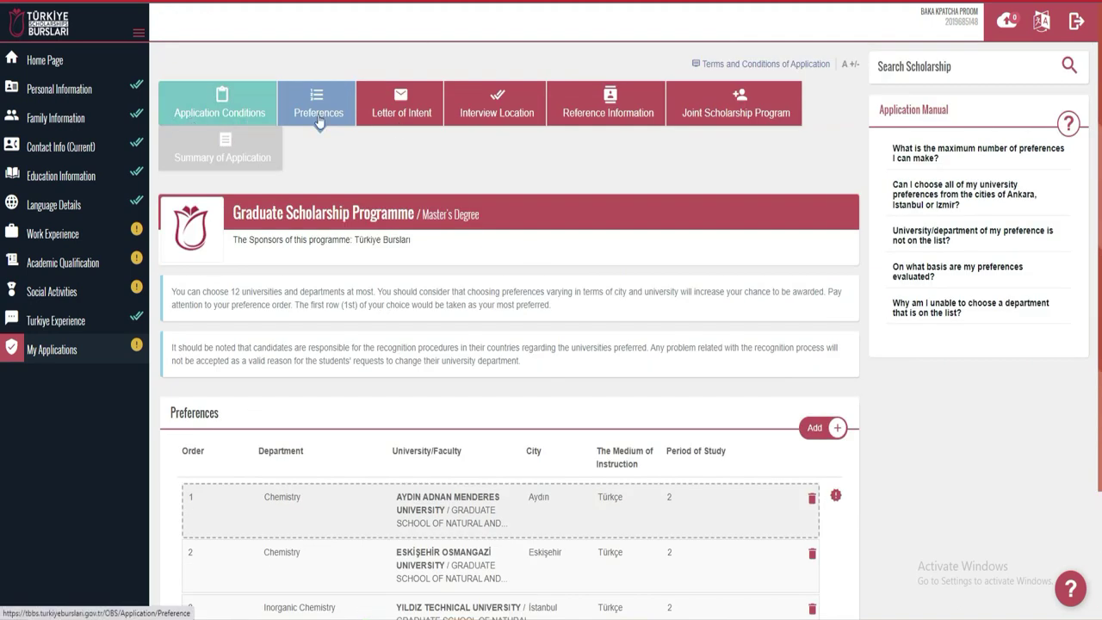